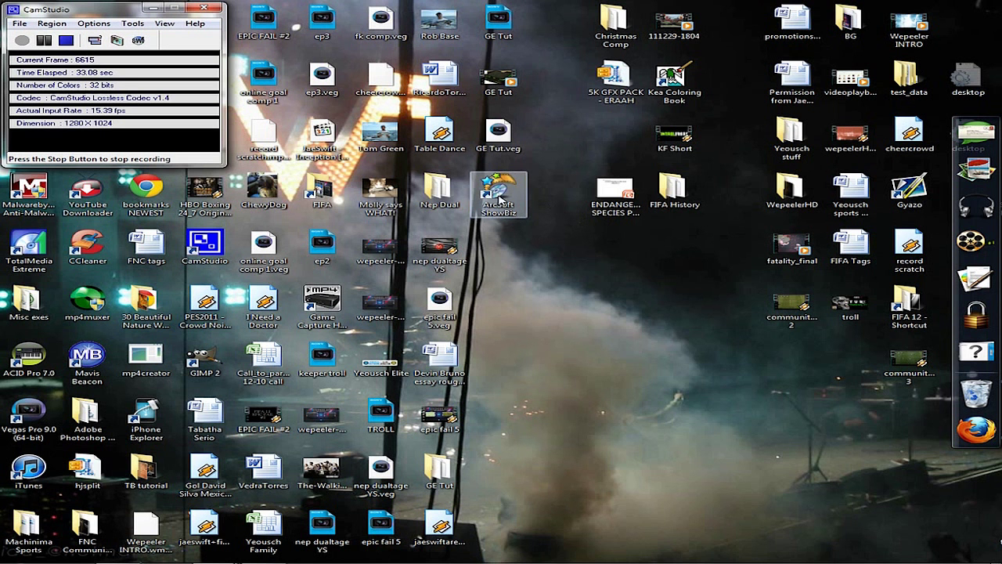
- Start ArcSoft ShowBiz and open its Capture Module in a maximized window
double_click(498, 200)
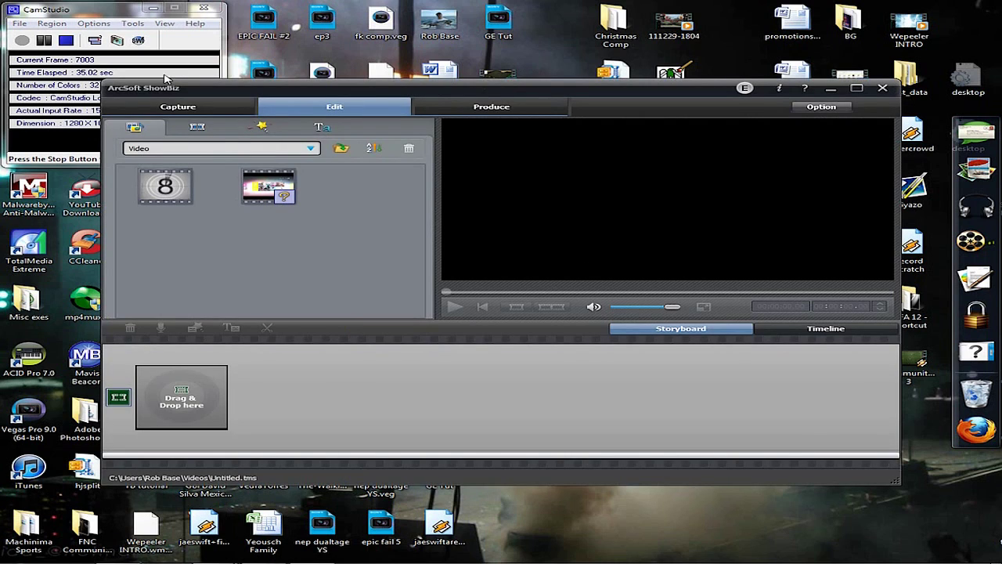
left_click(178, 109)
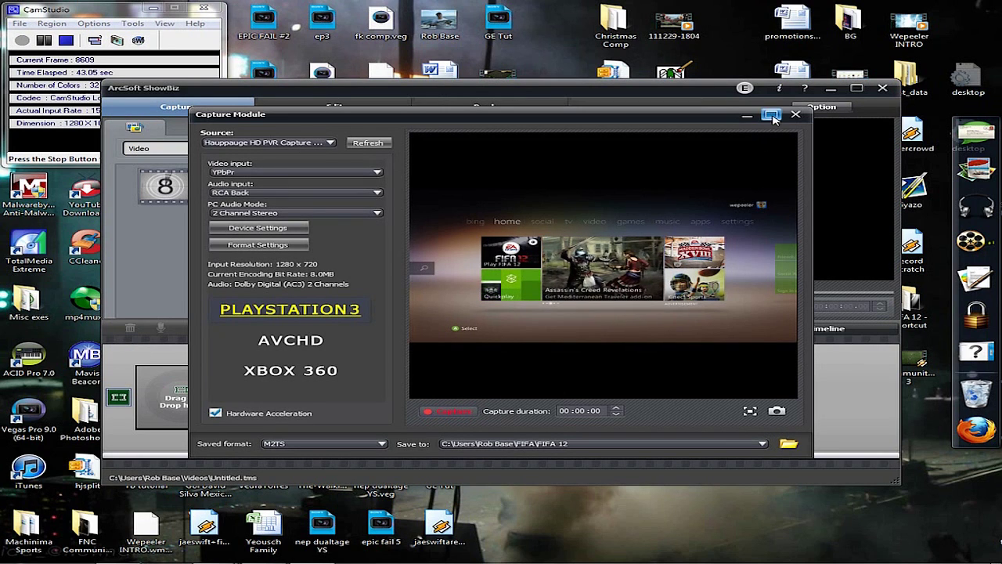
double_click(195, 112)
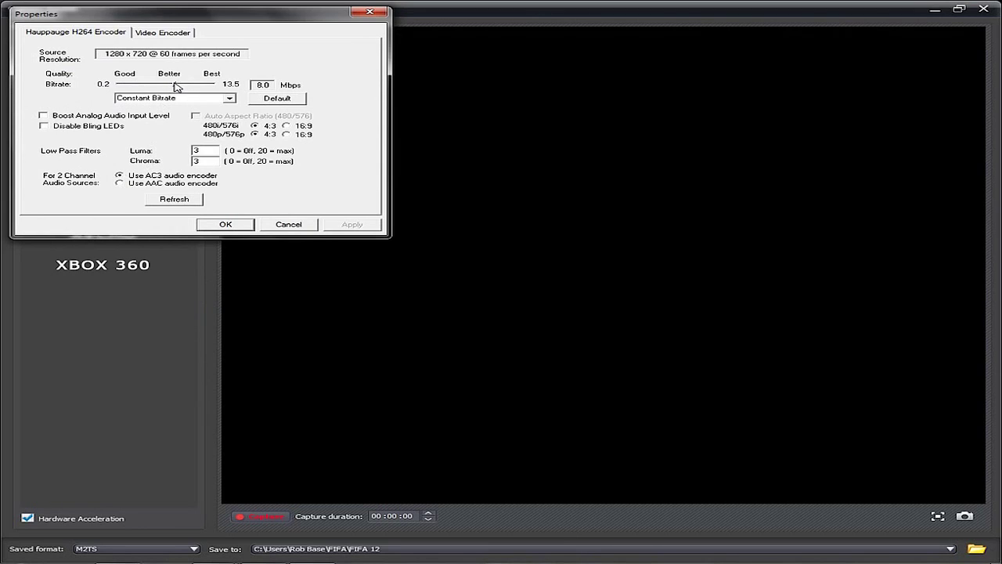
- Set the Hauppauge encoder's constant bitrate to 13.5 Mbps in the device properties and apply it
left_click_drag(175, 86, 226, 86)
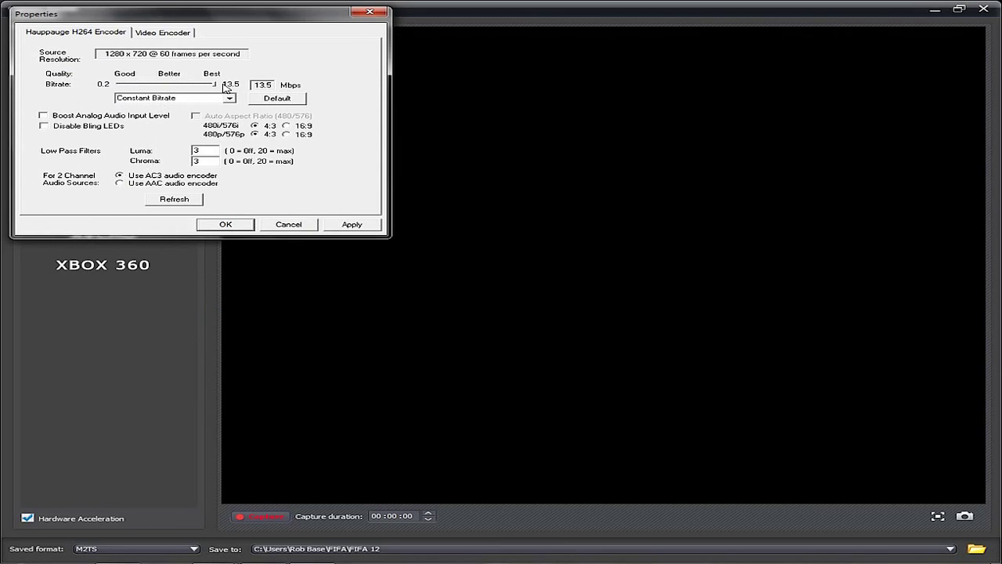
left_click(350, 225)
left_click(225, 225)
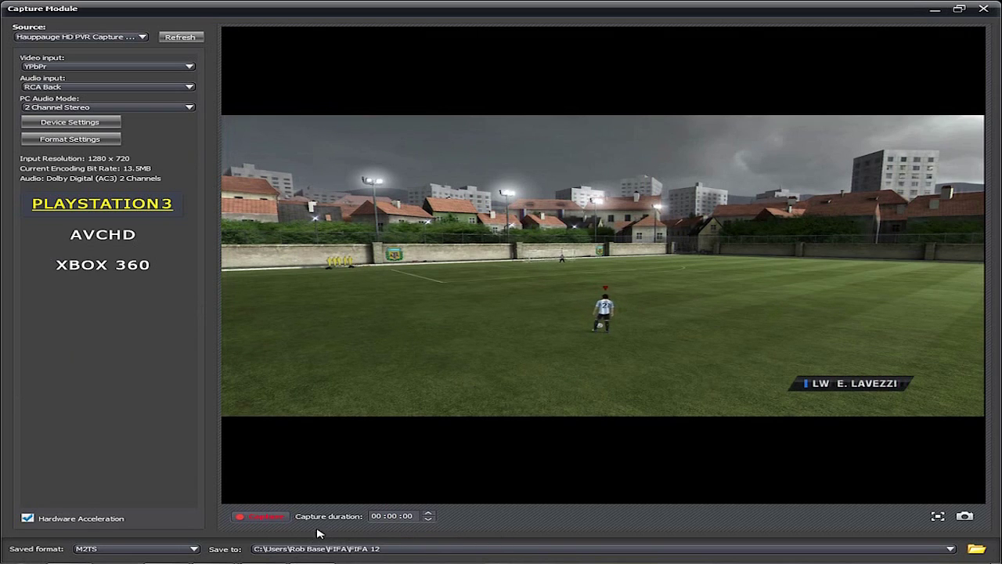
- Capture a short gameplay clip in M2TS format, and close the Capture Module and ArcSoft ShowBiz
left_click(263, 517)
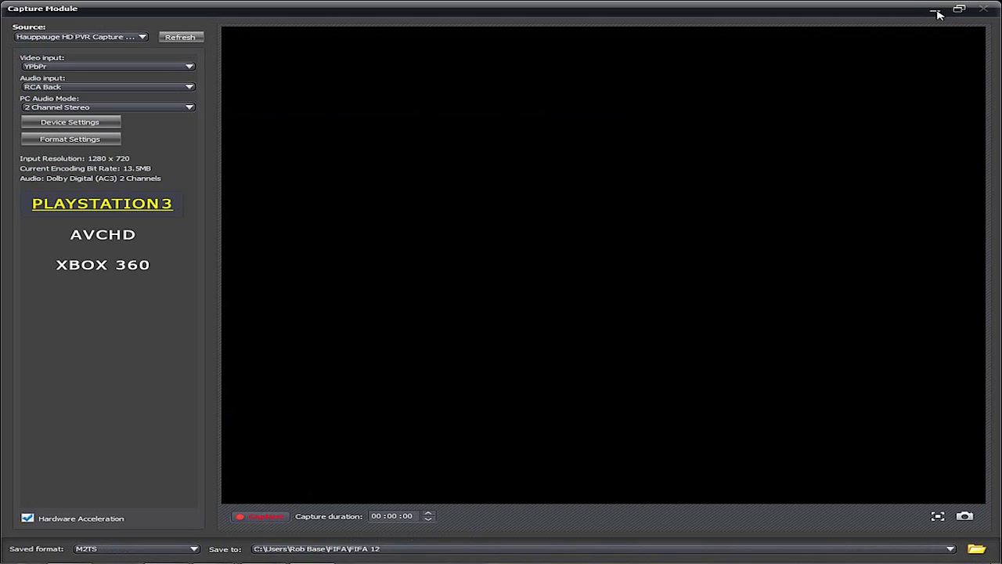
left_click(985, 11)
left_click(887, 92)
- Switch to Vegas Pro and place the clip 2012_1_26_22_3_45 from the FIFA 12 folder at the start of the timeline
double_click(322, 525)
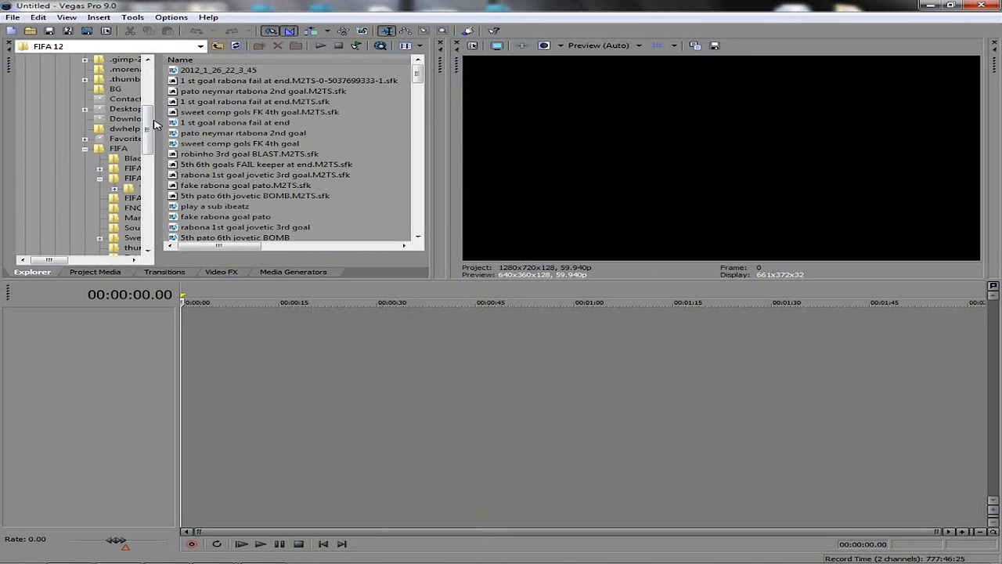
left_click(132, 179)
left_click_drag(221, 73, 202, 329)
scroll(325, 329, "up", 3)
left_click(324, 329)
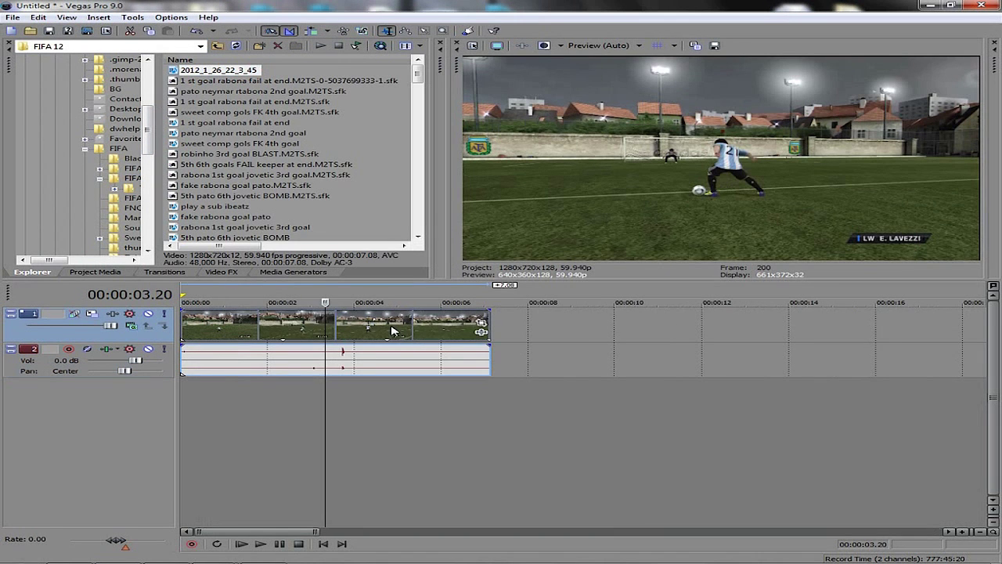
- Change the option in the video event's properties and confirm it
scroll(395, 332, "up", 3)
right_click(506, 325)
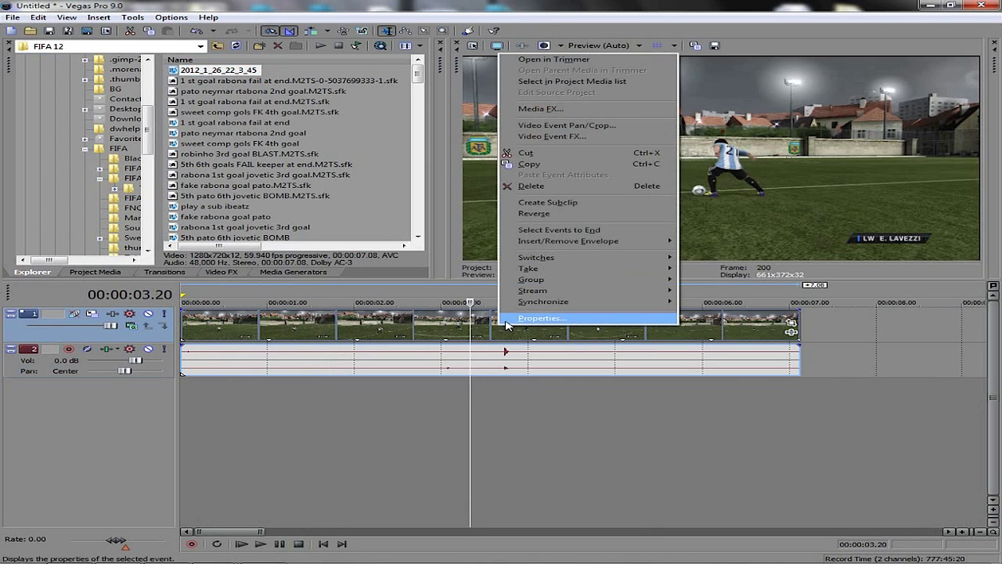
left_click(506, 320)
left_click(381, 238)
left_click(551, 363)
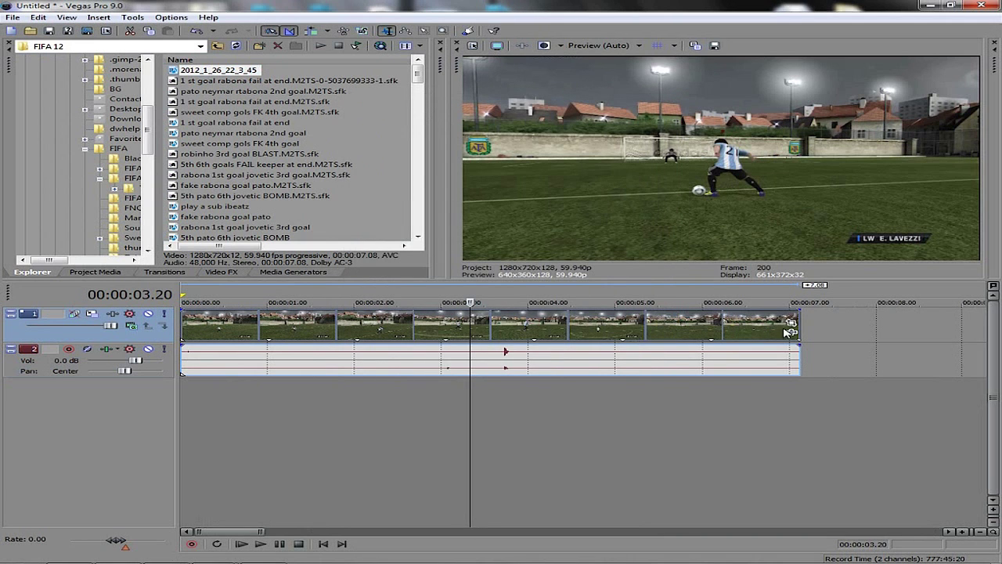
- Enable Size About Center in Event Pan/Crop and crop the clip's frame slightly inward on all sides
left_click(792, 322)
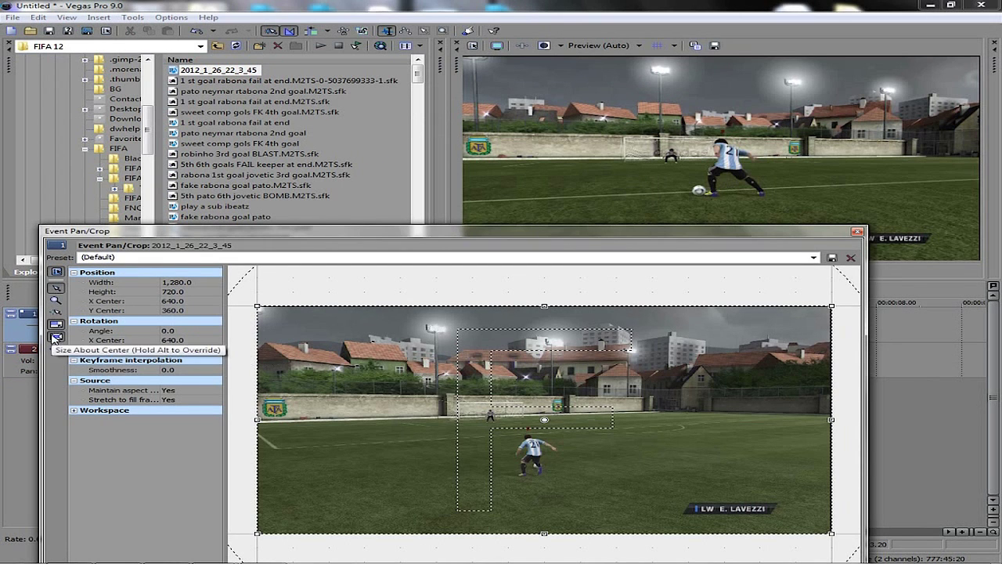
left_click(55, 337)
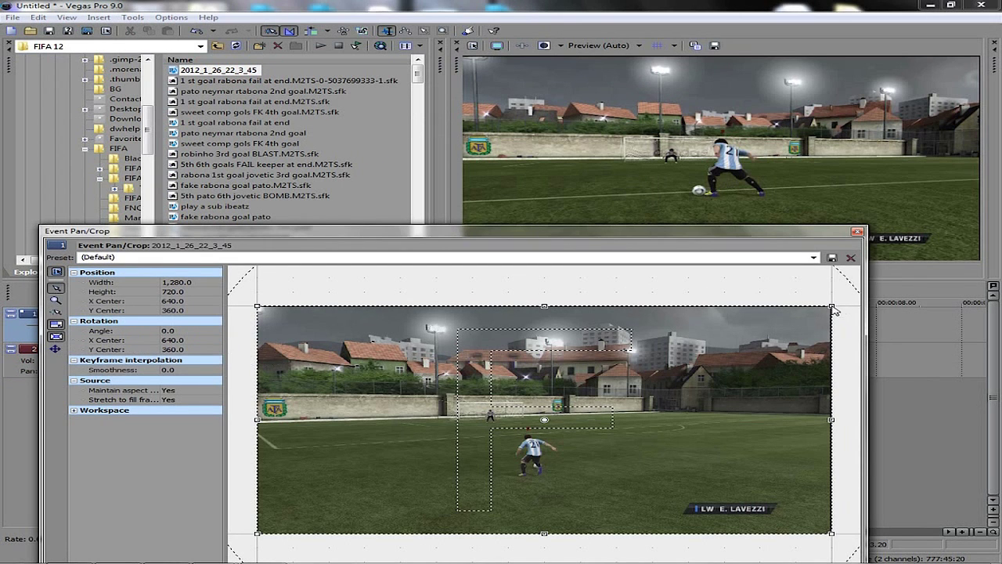
left_click_drag(833, 309, 826, 311)
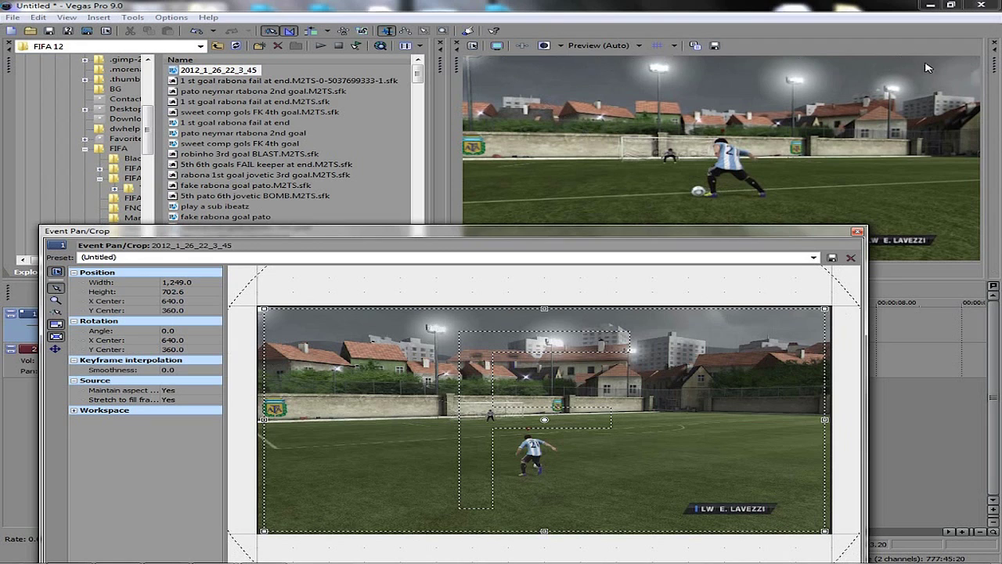
key("ctrl+z")
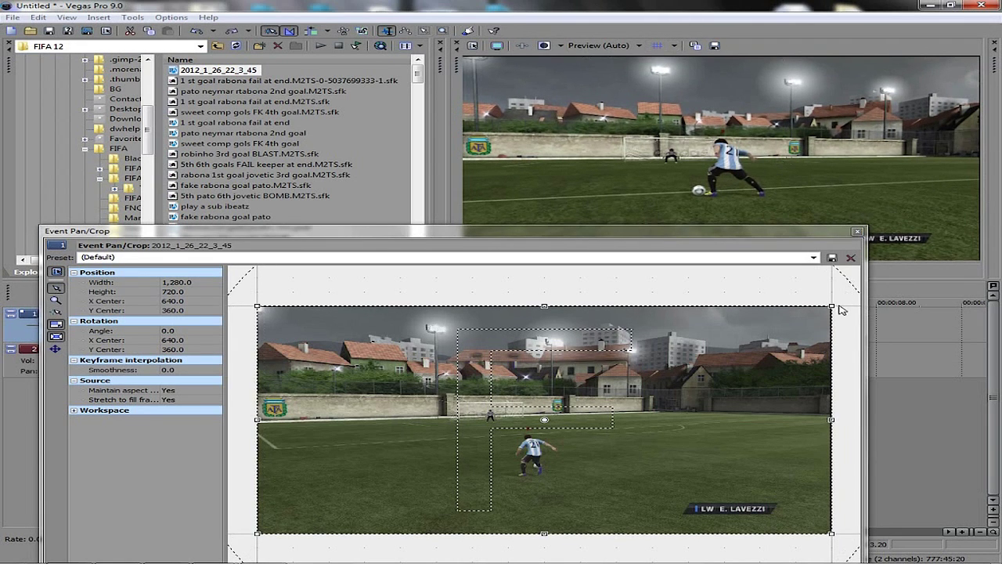
left_click(858, 231)
- Apply the Sharpen video effect with the Reset to None preset to the clip
left_click(426, 332)
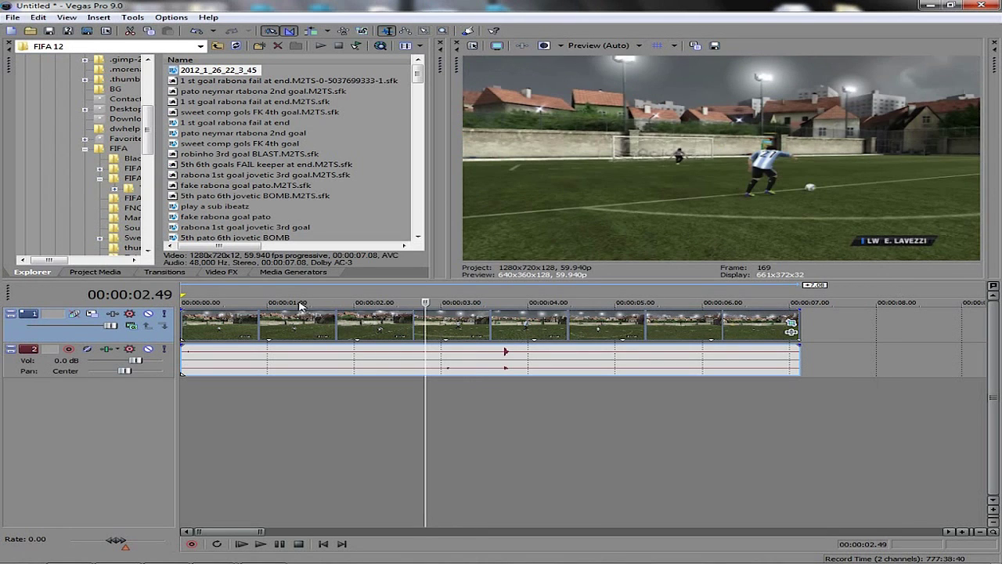
left_click(226, 271)
left_click_drag(132, 77, 127, 192)
left_click(39, 155)
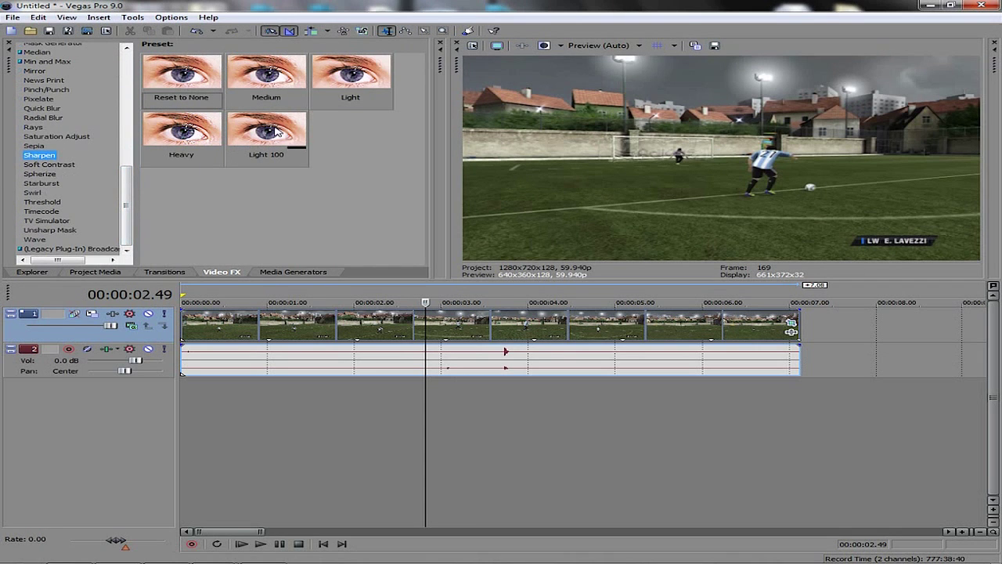
left_click(186, 77)
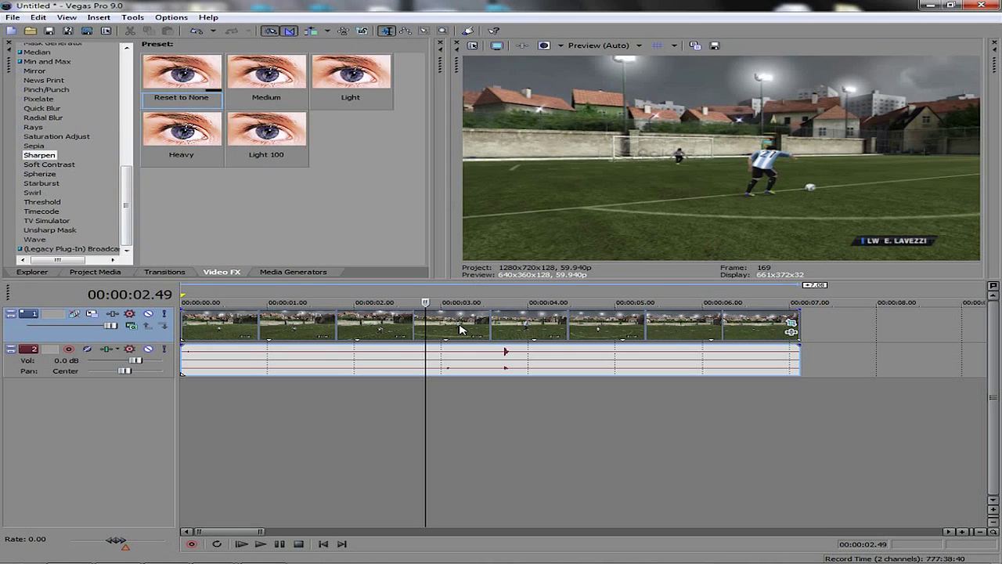
left_click_drag(461, 329, 460, 330)
- Set the Sharpen amount to 0.100 and check the picture at another point in the clip
left_click_drag(254, 111, 236, 110)
type("100")
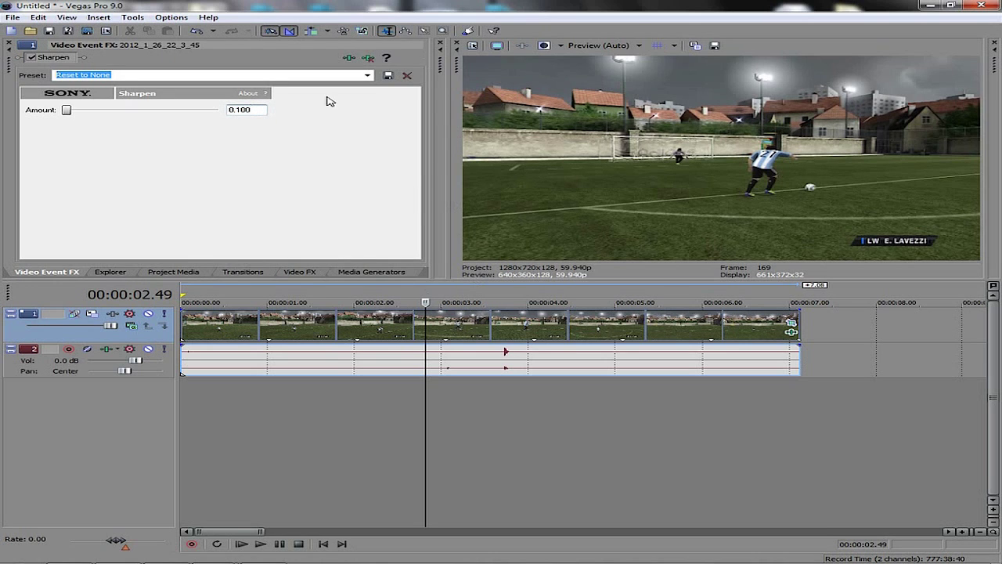
left_click(387, 376)
left_click(470, 337)
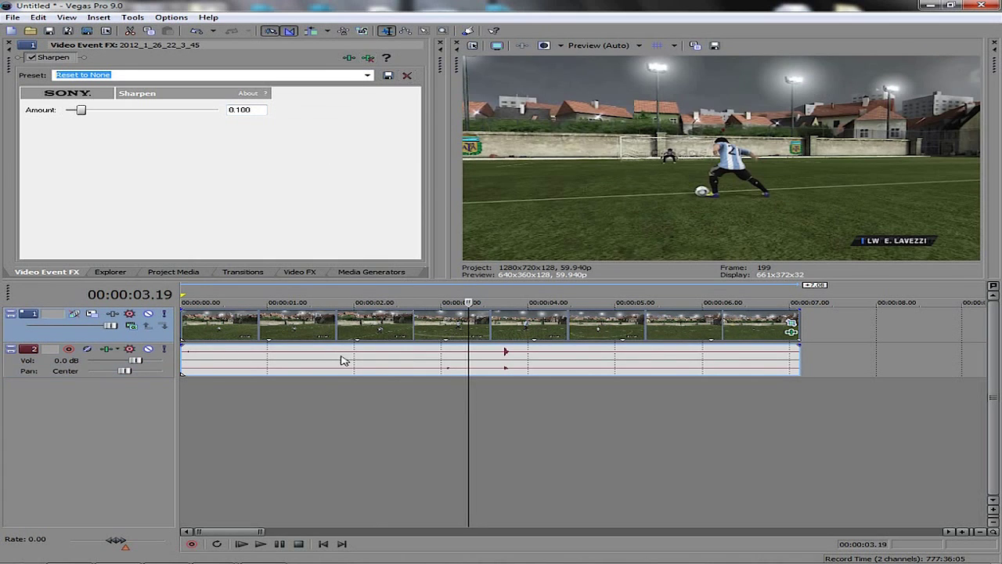
- Add the Saturation Adjust effect with the Boost Midtones preset to the clip
left_click(300, 271)
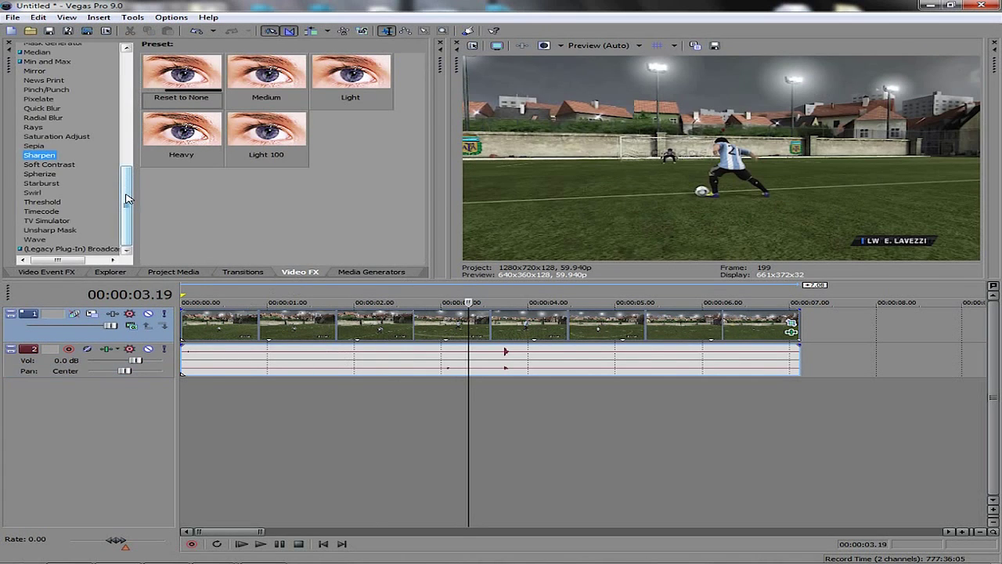
scroll(65, 206, "up", 3)
left_click(65, 202)
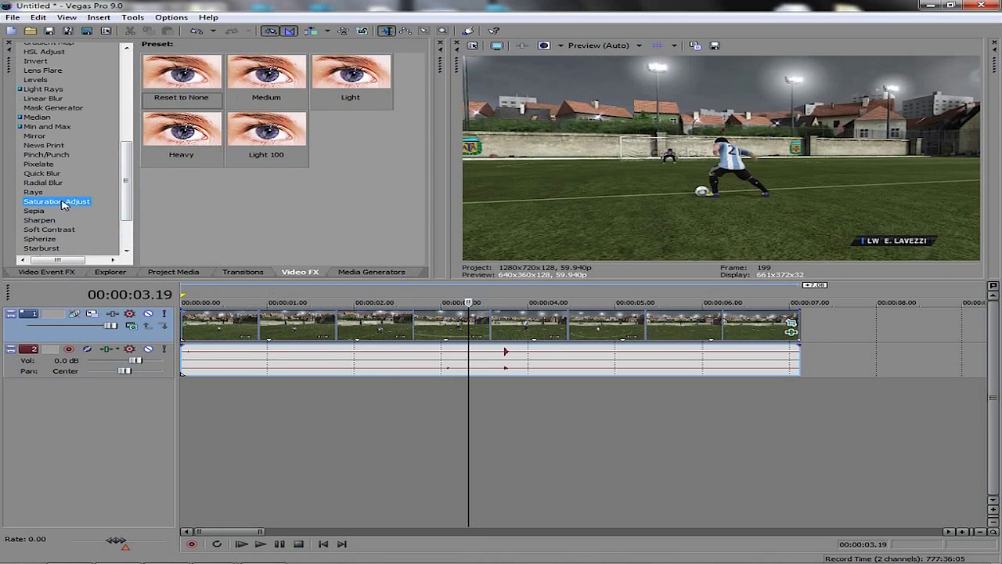
left_click(264, 70)
left_click_drag(263, 71, 444, 329)
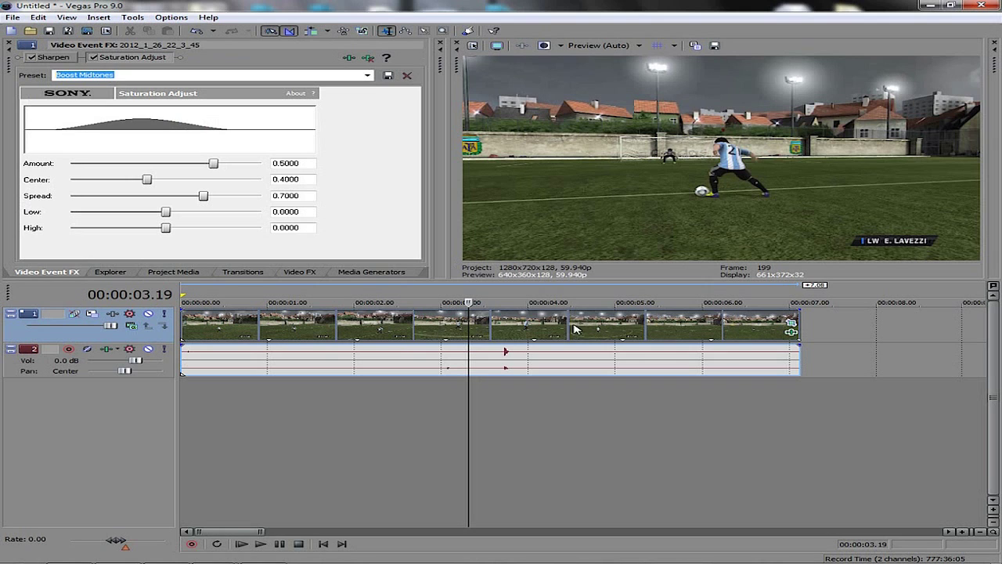
- Add the Soft Contrast effect with the Soft Moderate Contrast preset to the clip and set its stretch range and diffusion to 0
left_click(302, 273)
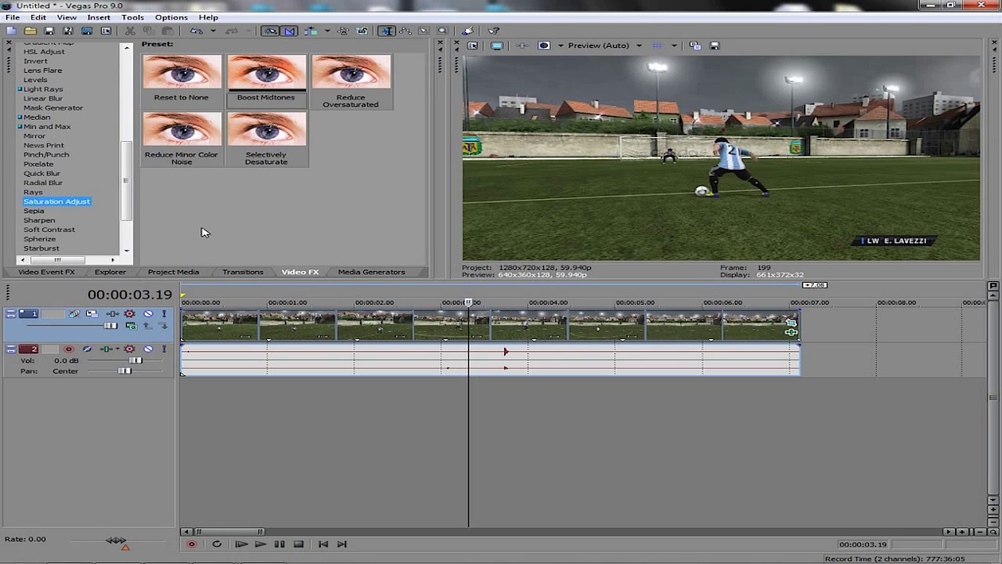
left_click_drag(132, 188, 129, 98)
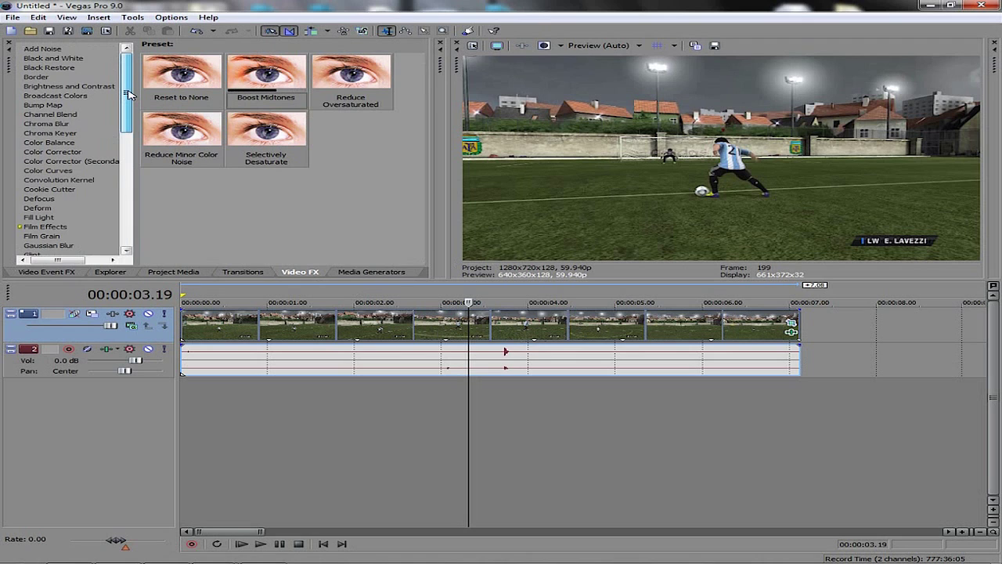
left_click_drag(129, 94, 127, 207)
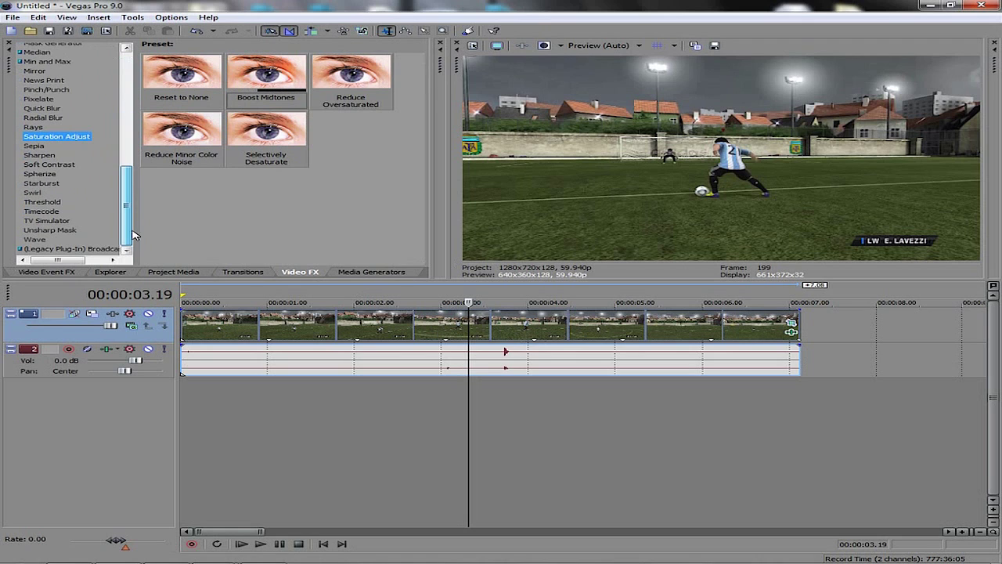
left_click(47, 164)
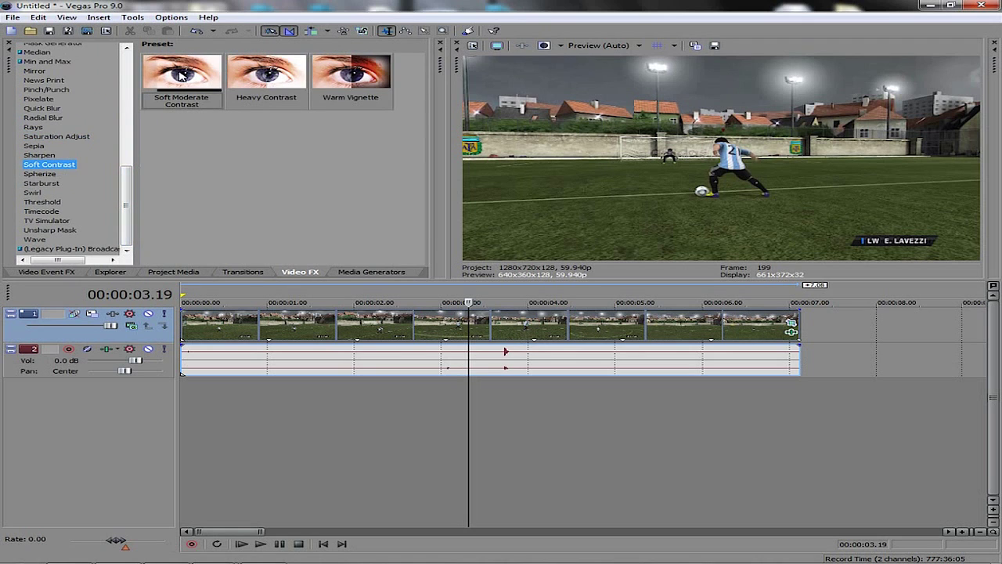
left_click(181, 78)
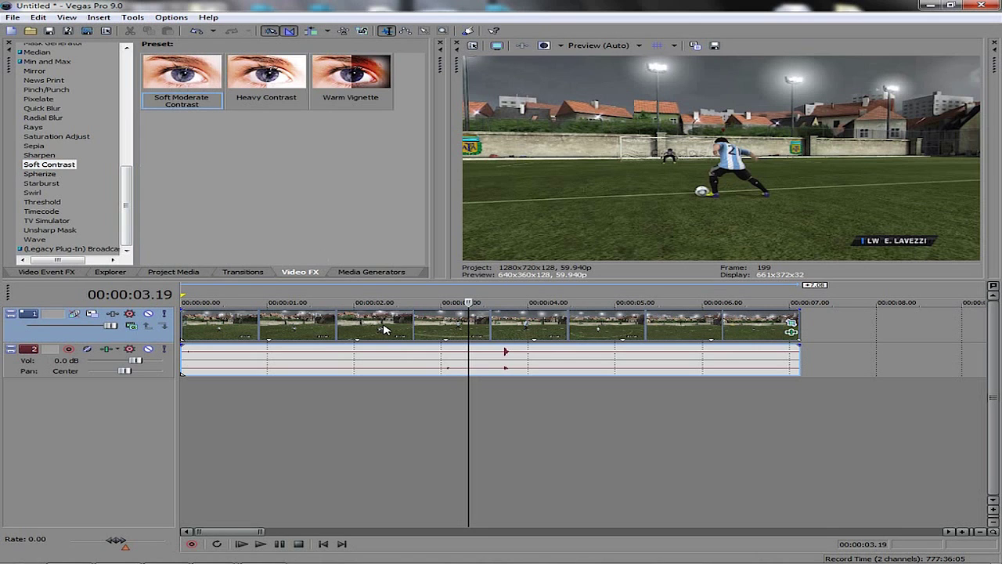
left_click_drag(383, 327, 384, 327)
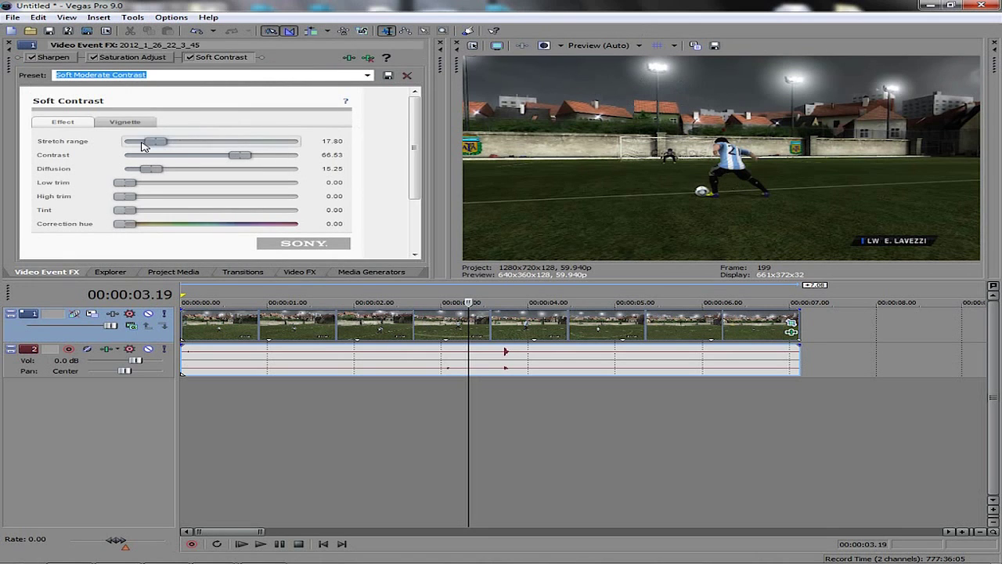
left_click_drag(156, 141, 121, 170)
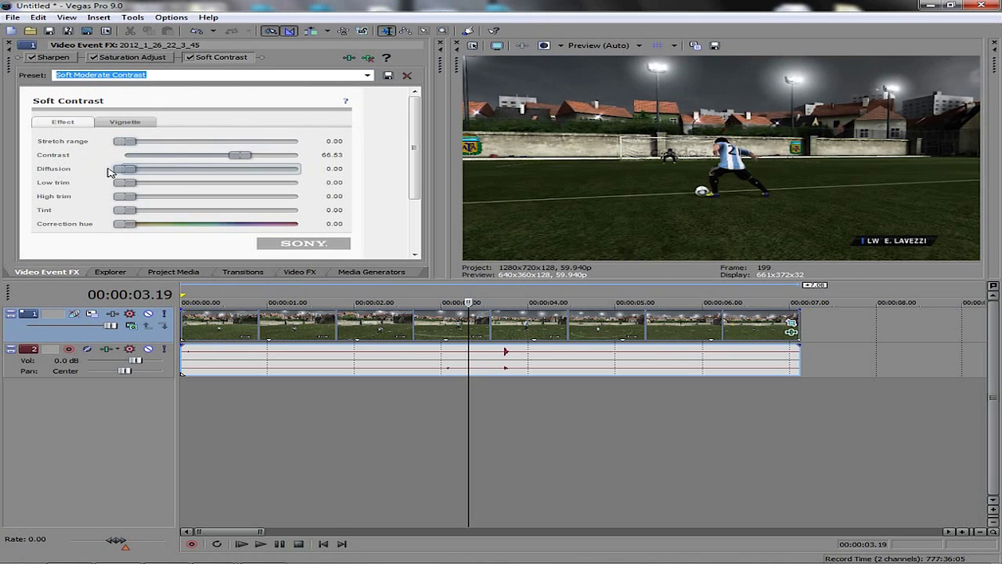
- Play the clip back from near its start to examine the combined effects
left_click(342, 427)
left_click(228, 459)
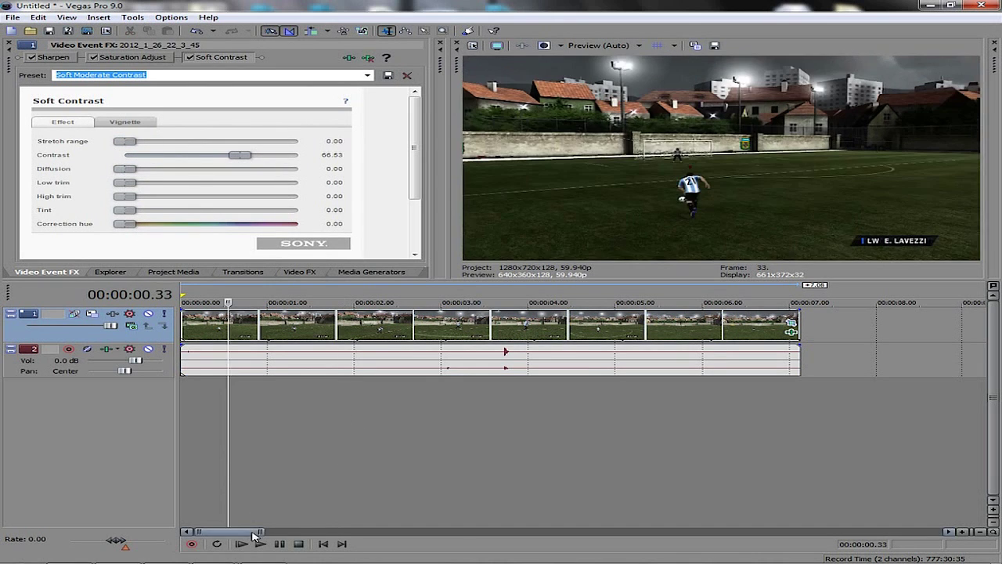
left_click(261, 545)
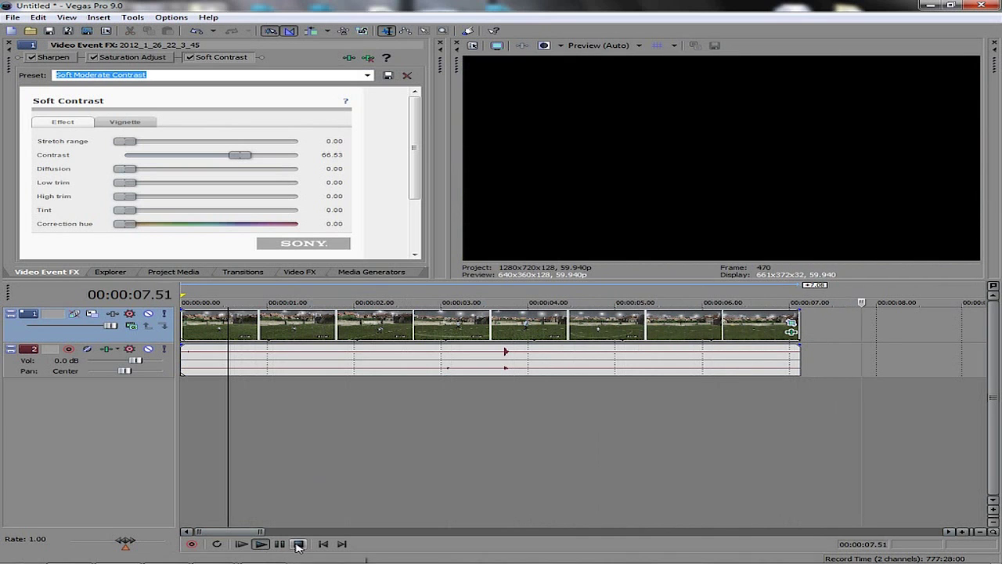
left_click(255, 415)
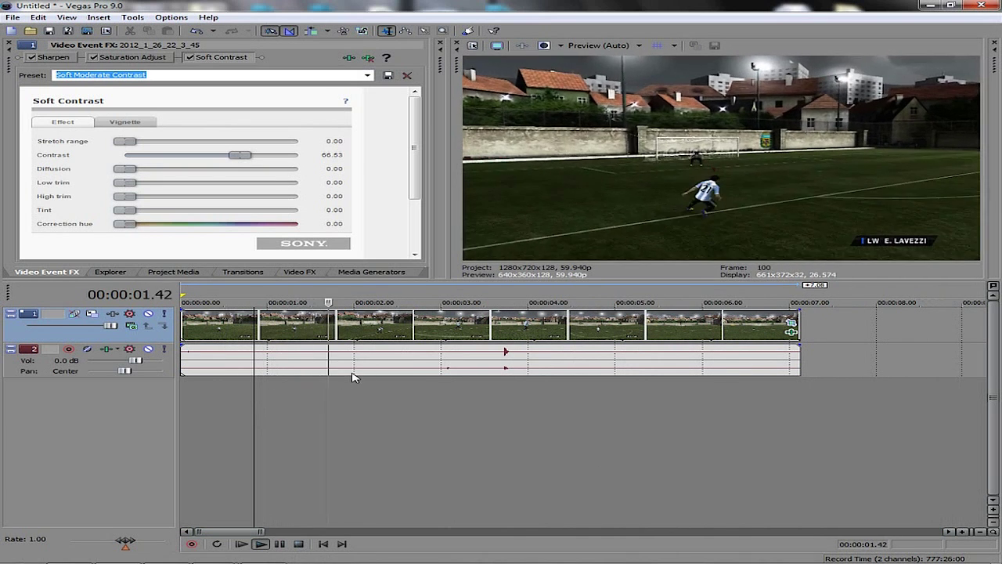
left_click(279, 544)
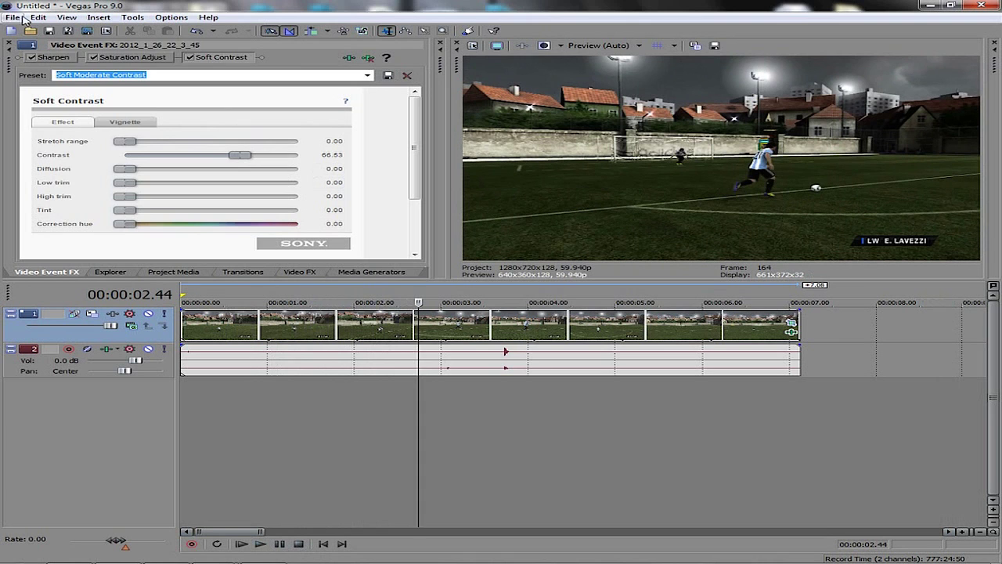
- Start rendering the project to a file with MainConcept AVC/AAC (*.mp4) as the output format
left_click(20, 17)
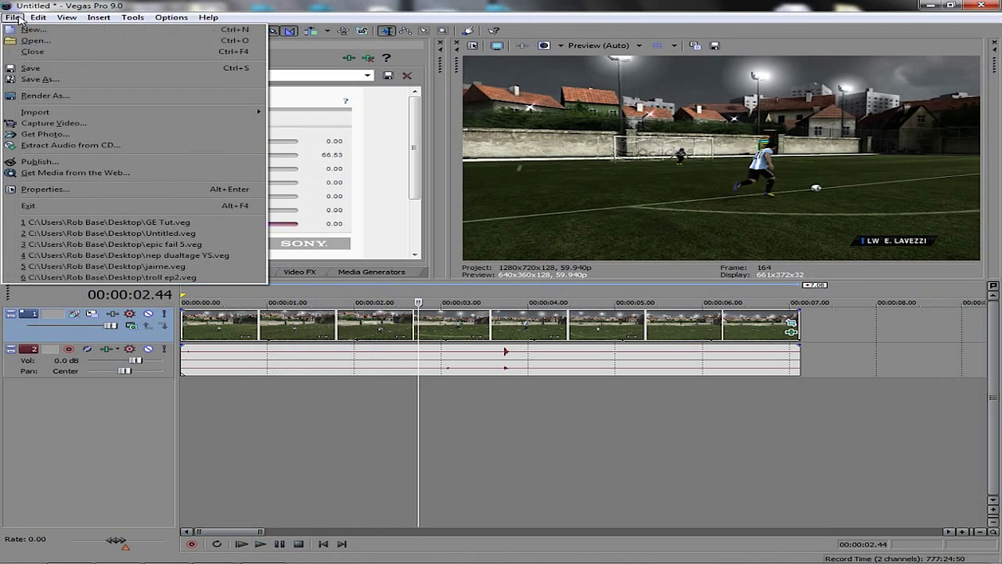
left_click(54, 95)
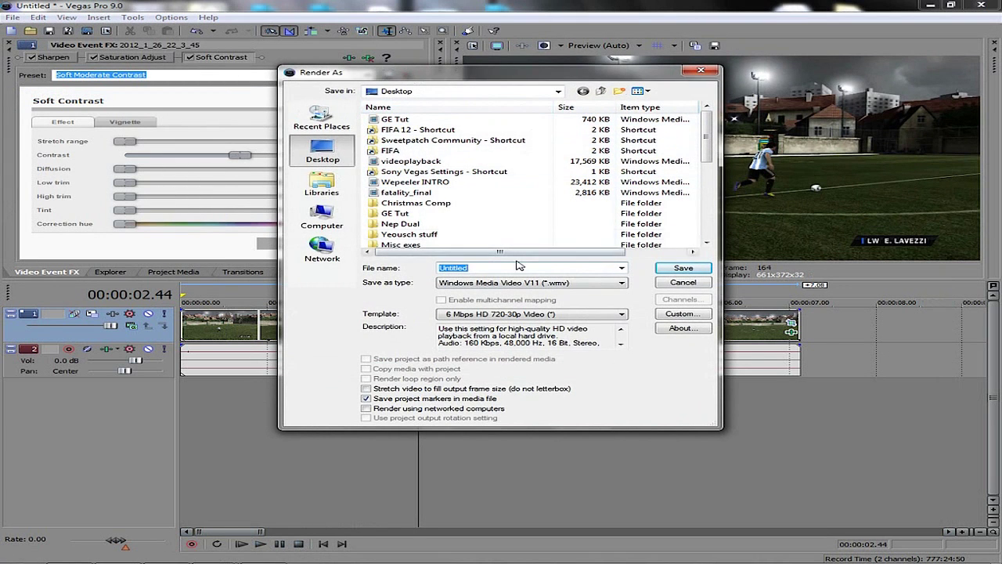
left_click(577, 285)
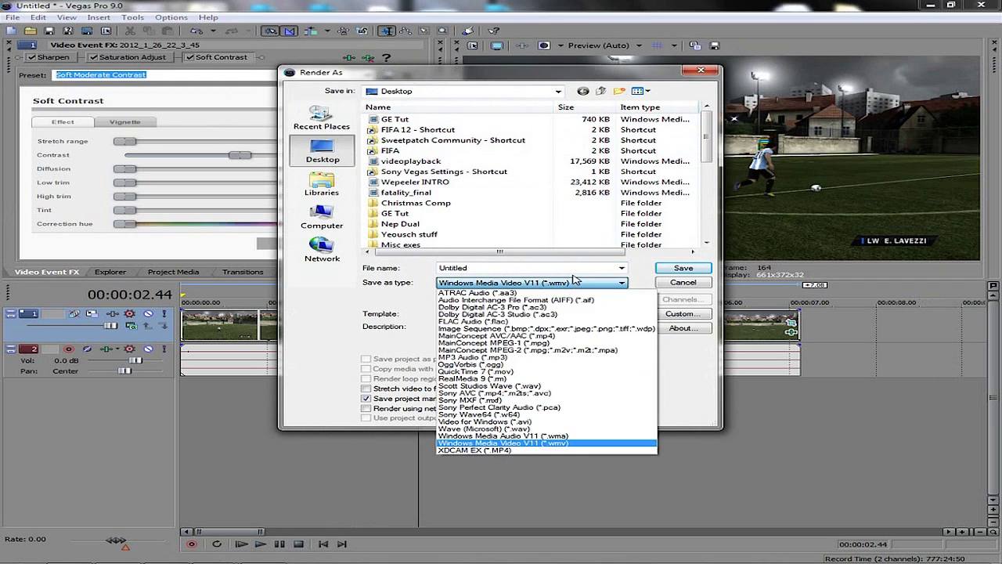
left_click(562, 338)
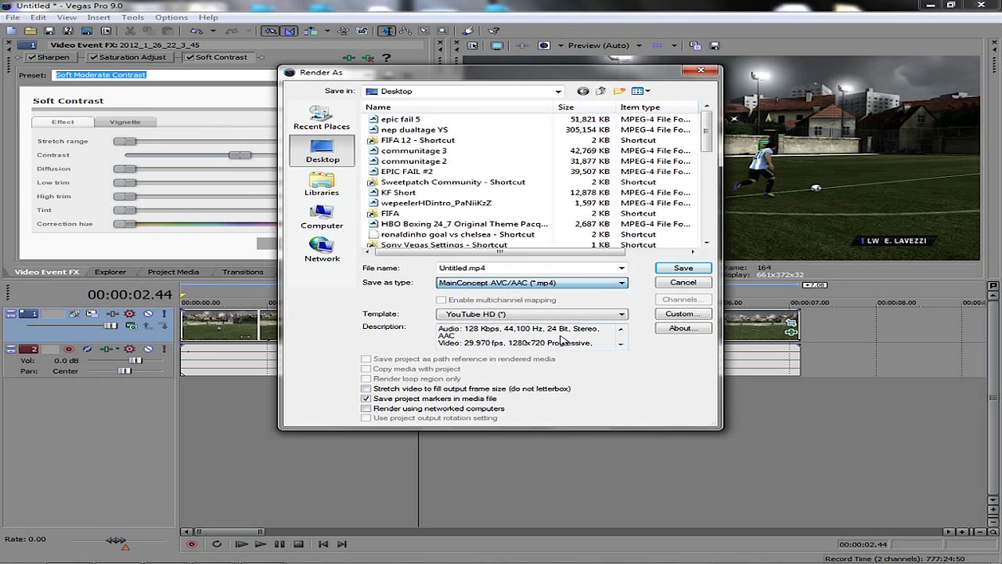
- Customize the YouTube HD render template with a constant bit rate of 14,000,000 bps, checking frame size, frame rate and reference frames
left_click(682, 316)
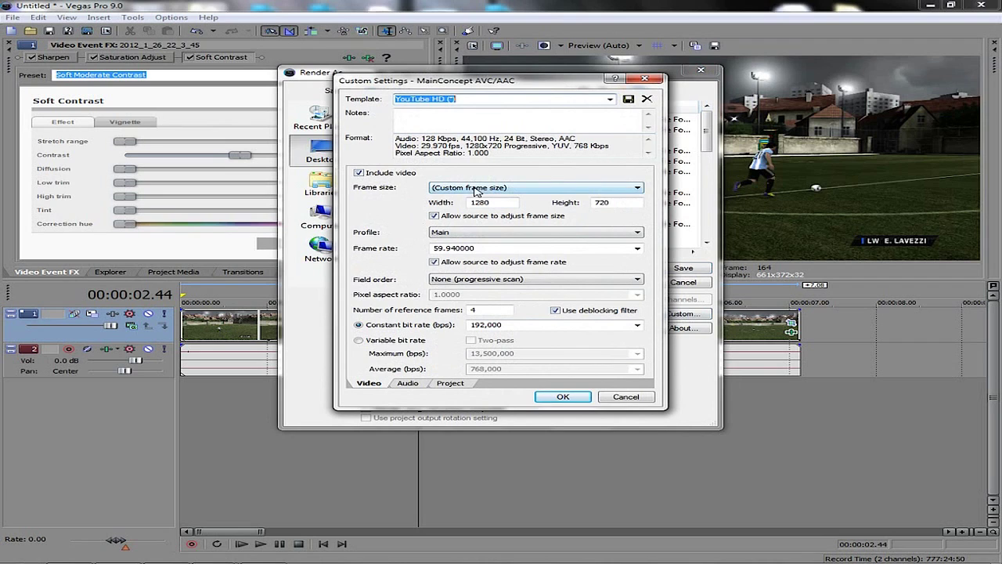
double_click(495, 205)
double_click(601, 203)
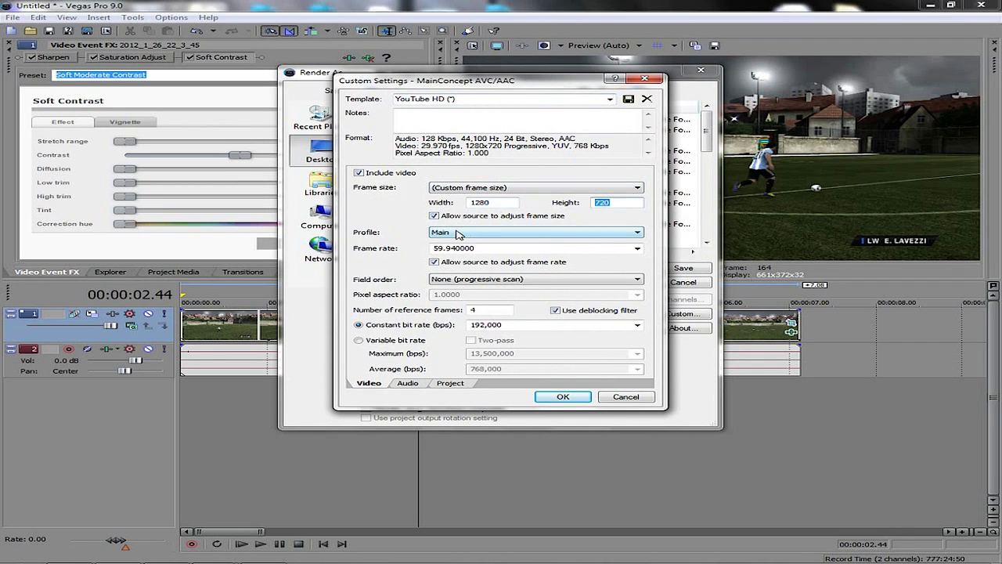
double_click(497, 250)
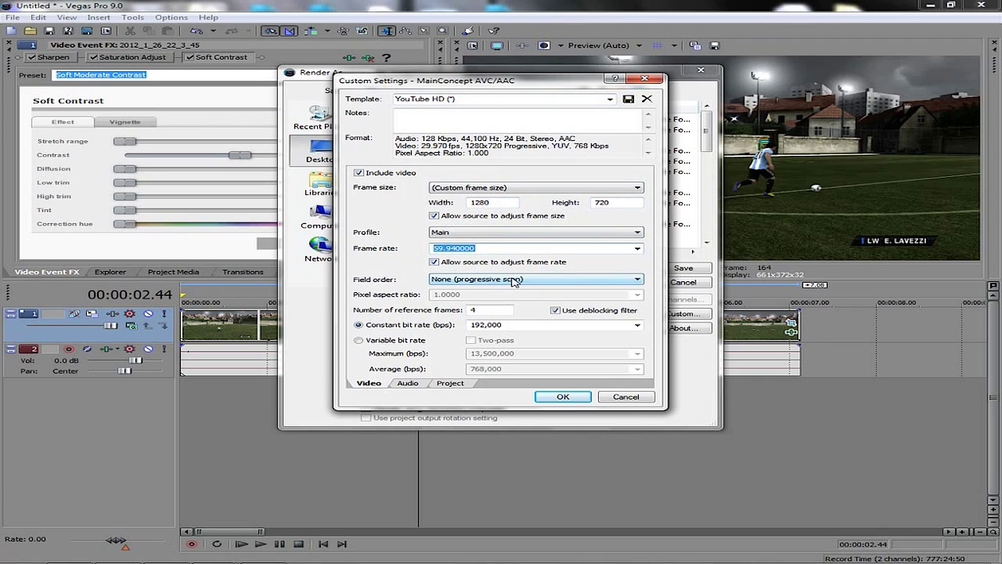
double_click(473, 310)
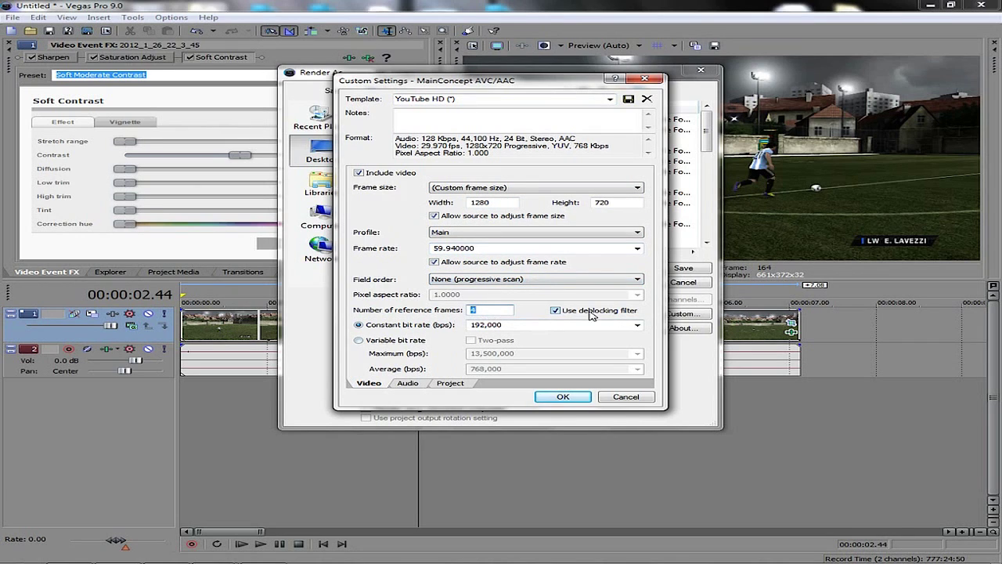
left_click(521, 324)
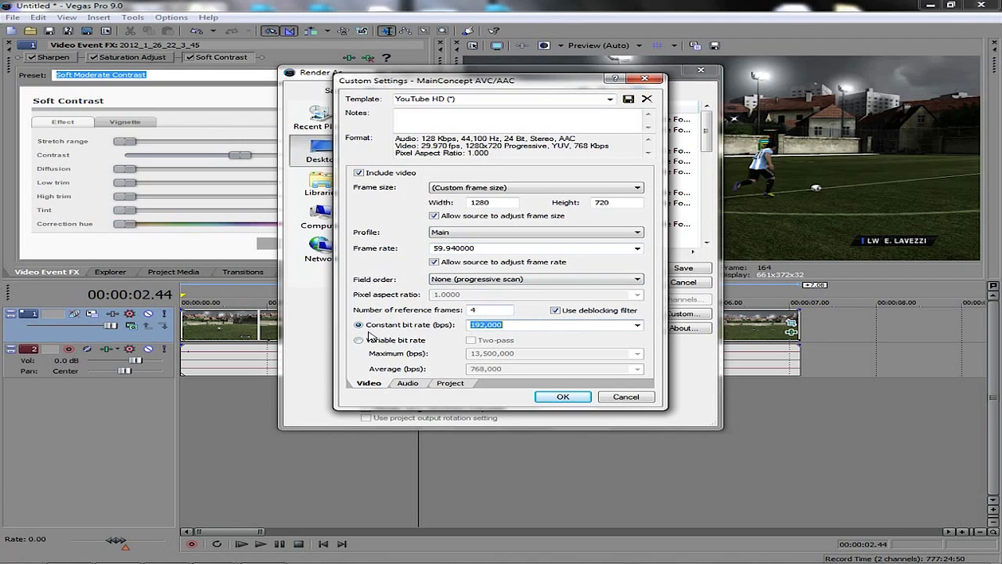
type("1")
left_click(565, 396)
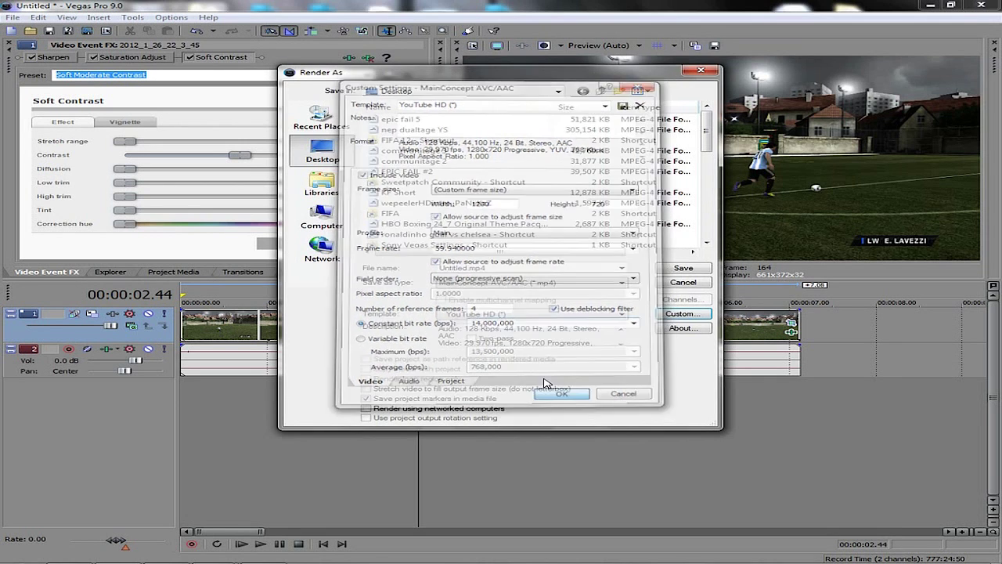
- Start rendering the clip to the Desktop as Untitled.mp4 and cancel the render
left_click(683, 269)
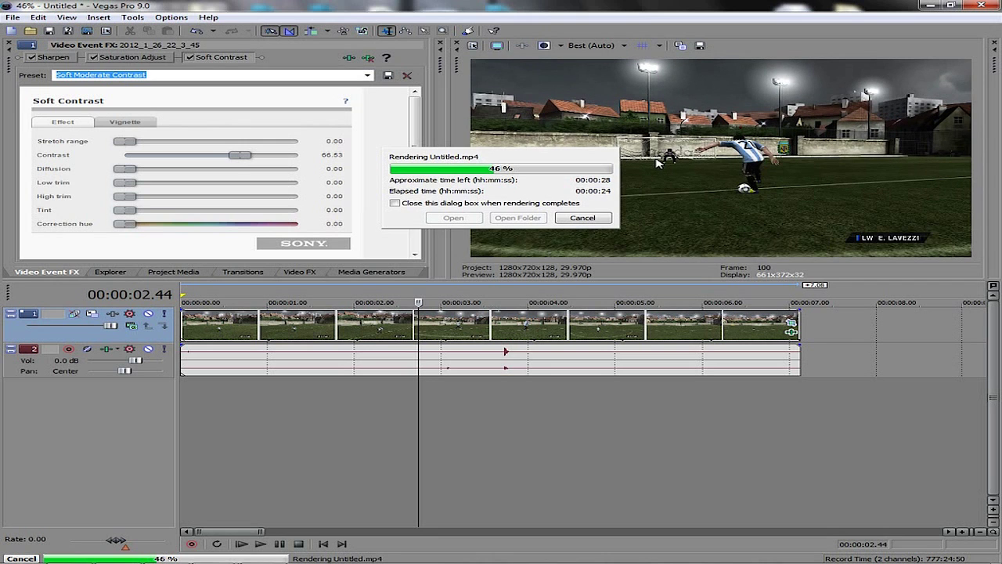
left_click(582, 218)
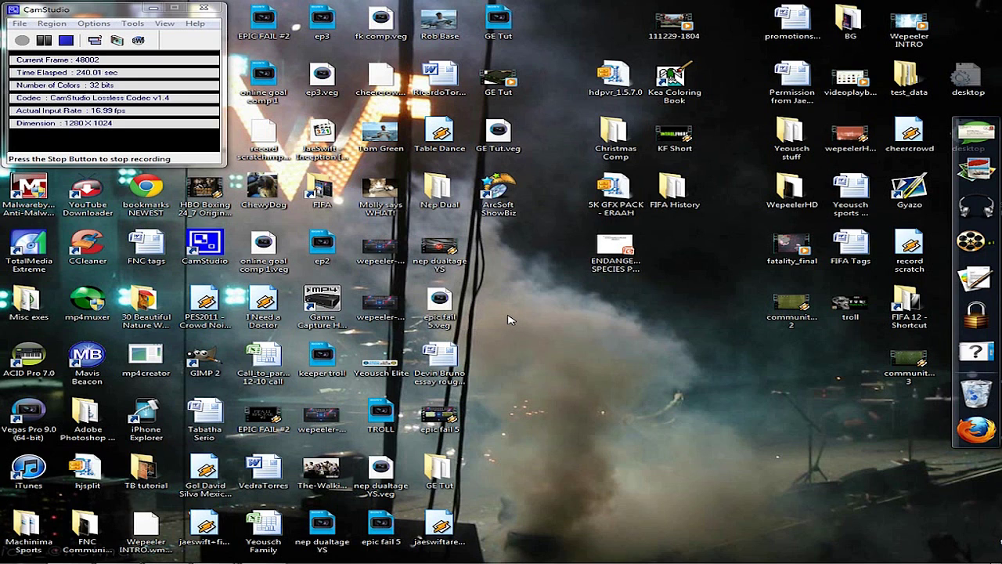
- Review the GE Tut project's video properties and enable starting all new projects with these settings
mouse_move(265, 555)
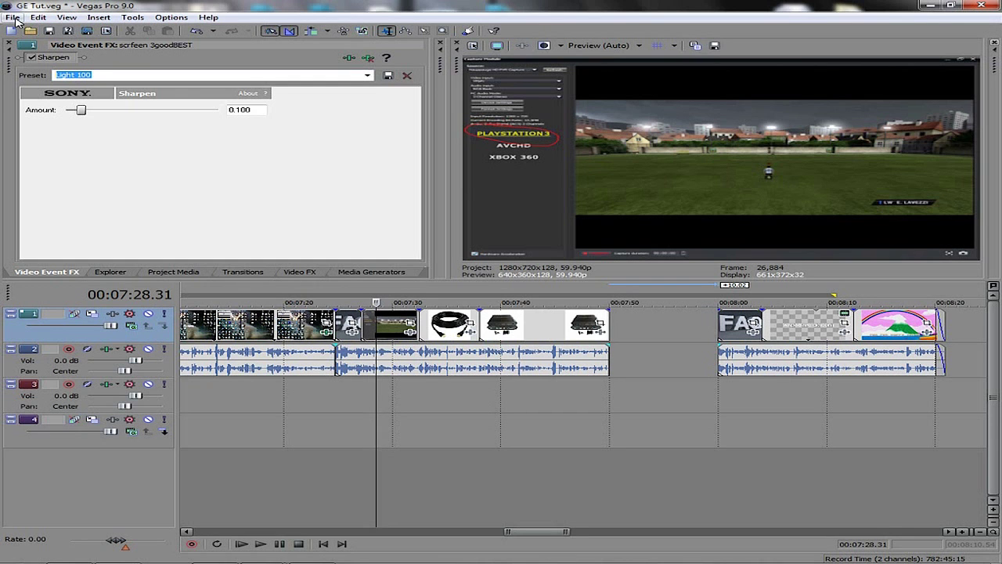
left_click(13, 16)
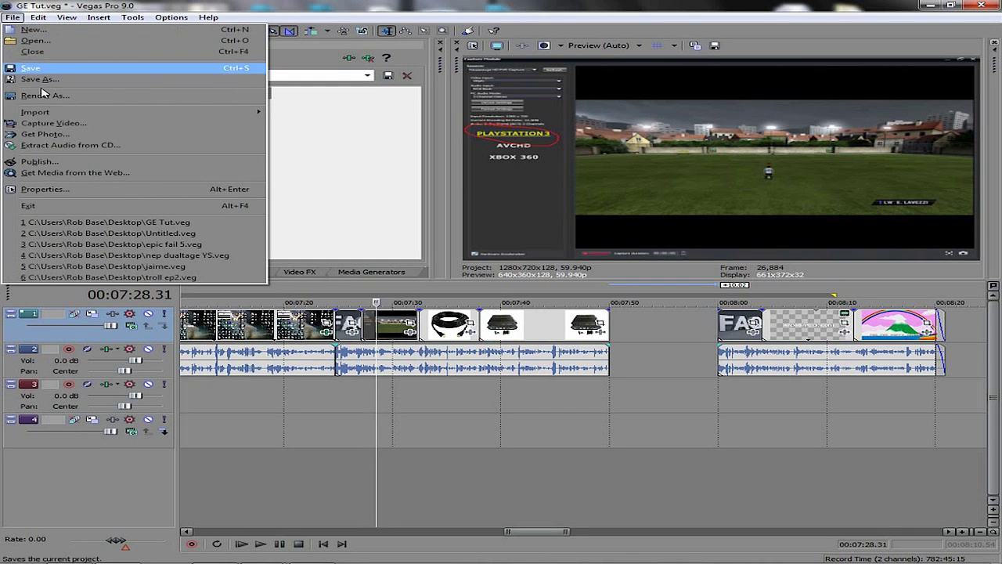
left_click(47, 192)
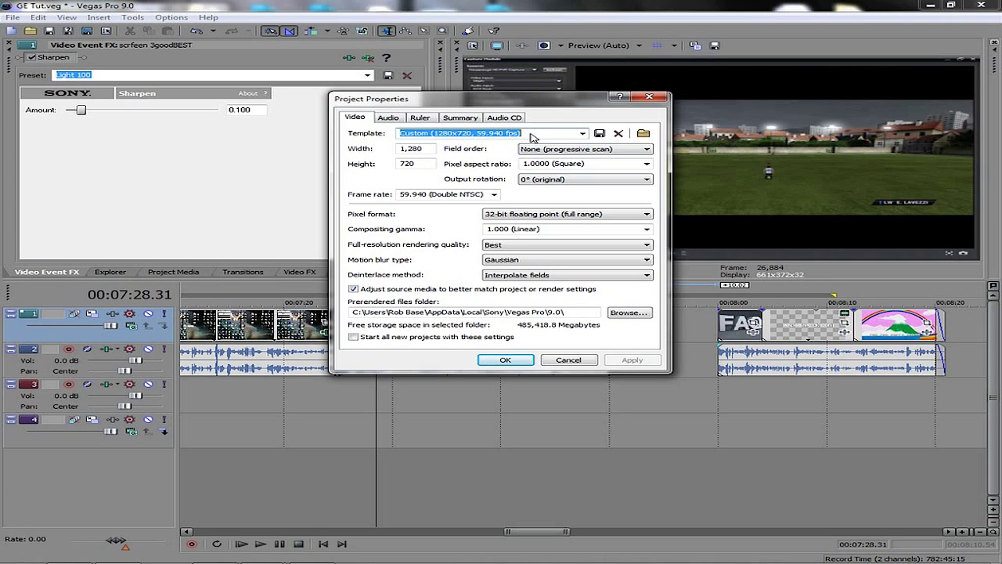
left_click(424, 150)
double_click(403, 164)
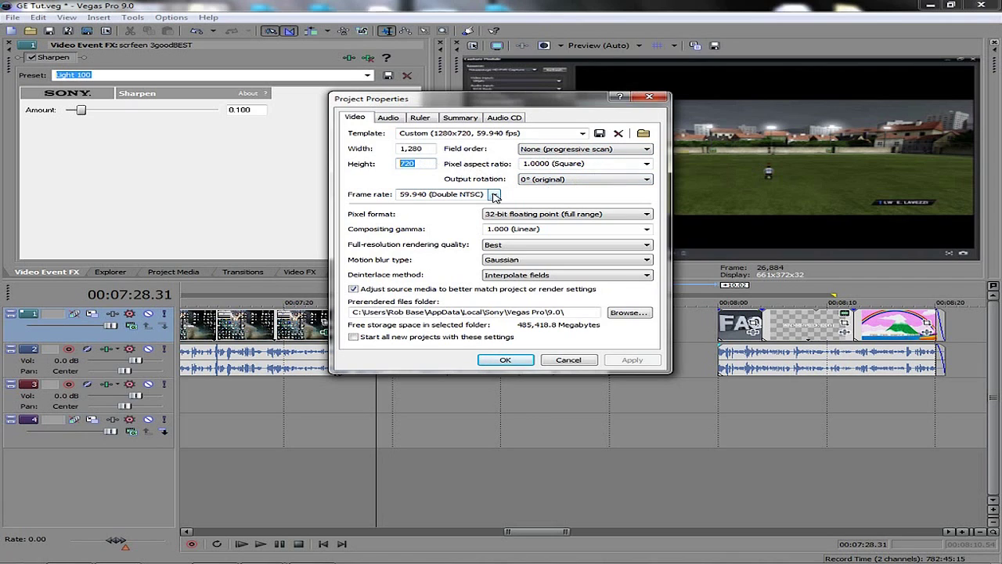
left_click(550, 231)
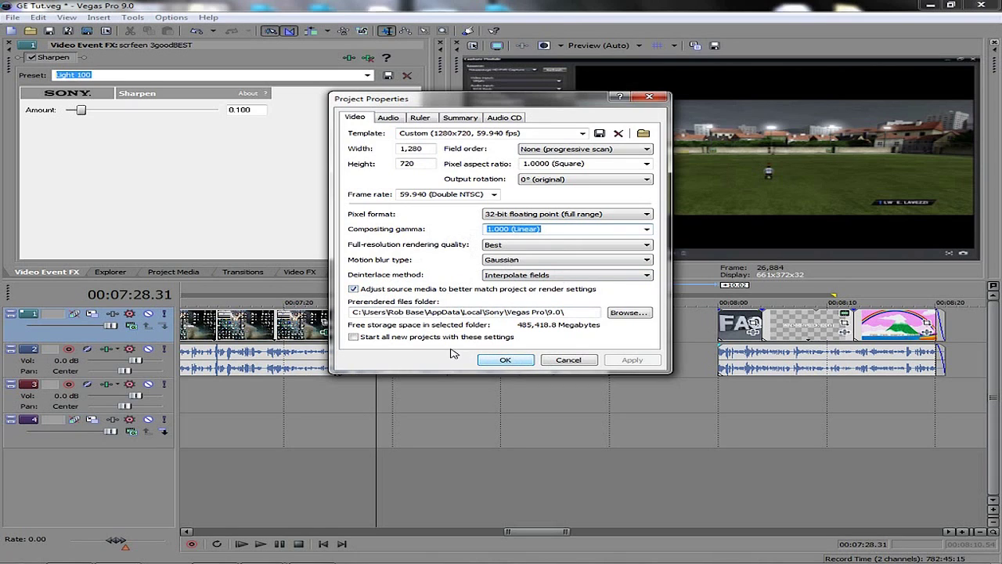
left_click(355, 338)
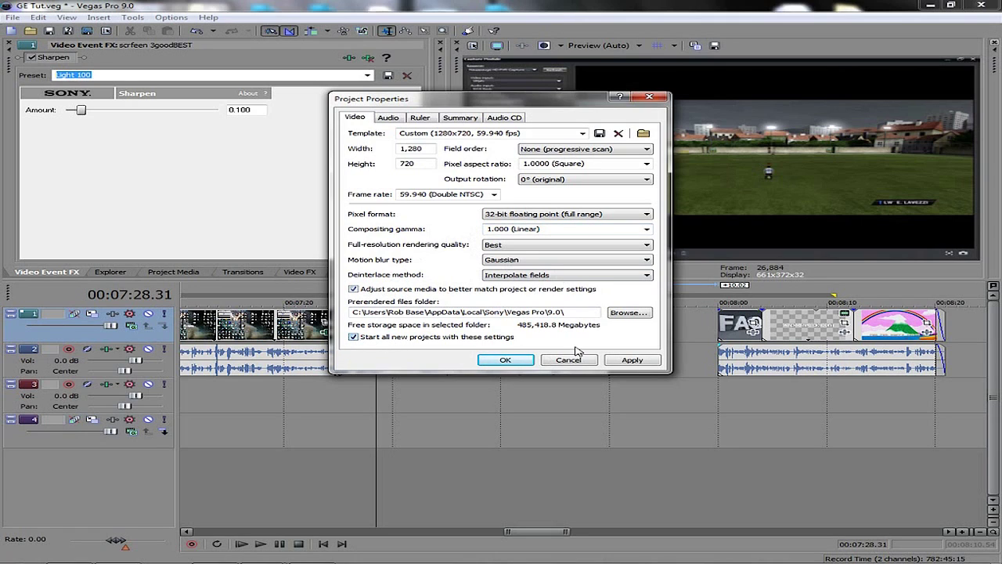